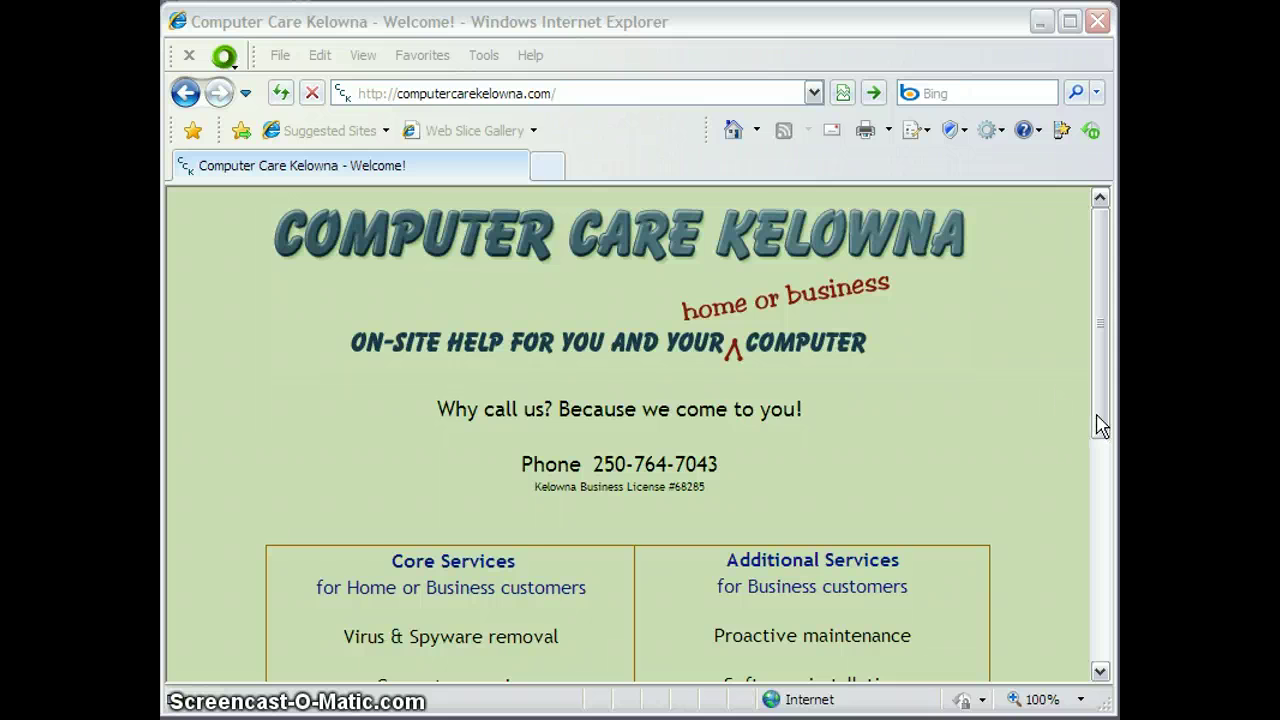
left_click_drag(1097, 420, 1112, 620)
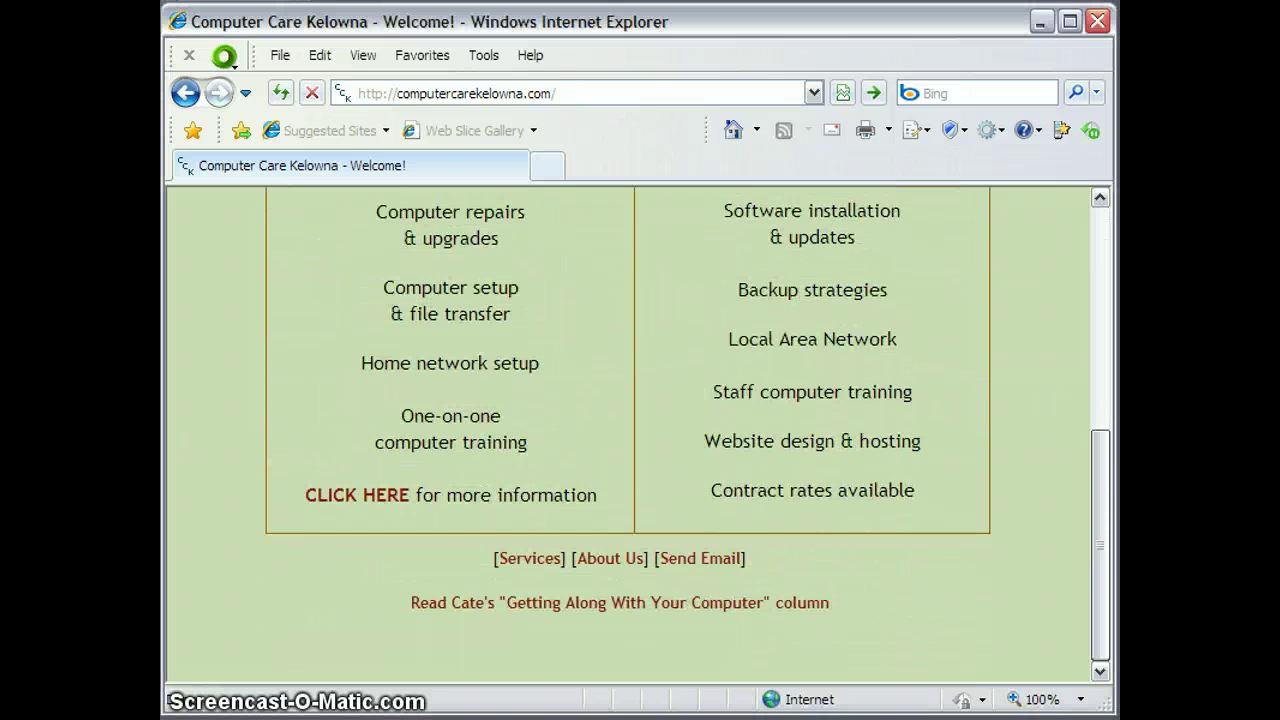
scroll(630, 430, "up", 10)
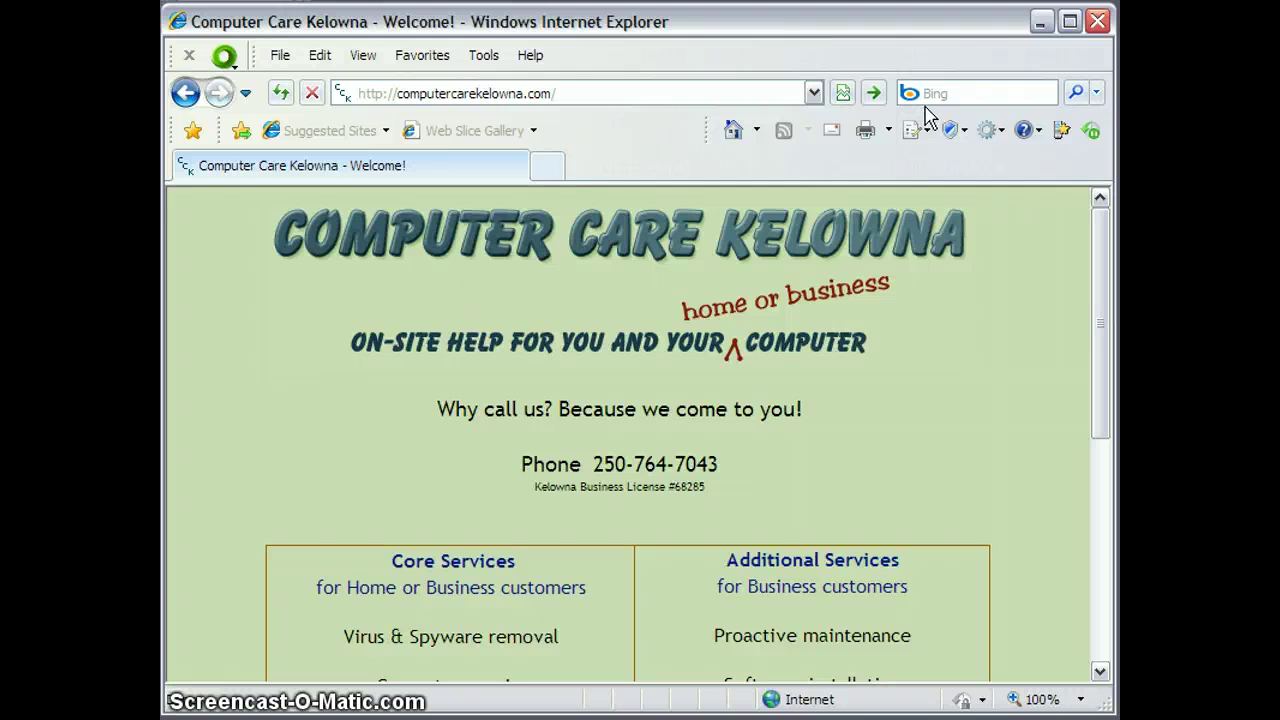
Open the search provider management settings and fit the Manage Add-ons dialog within the visible area.
left_click(1097, 93)
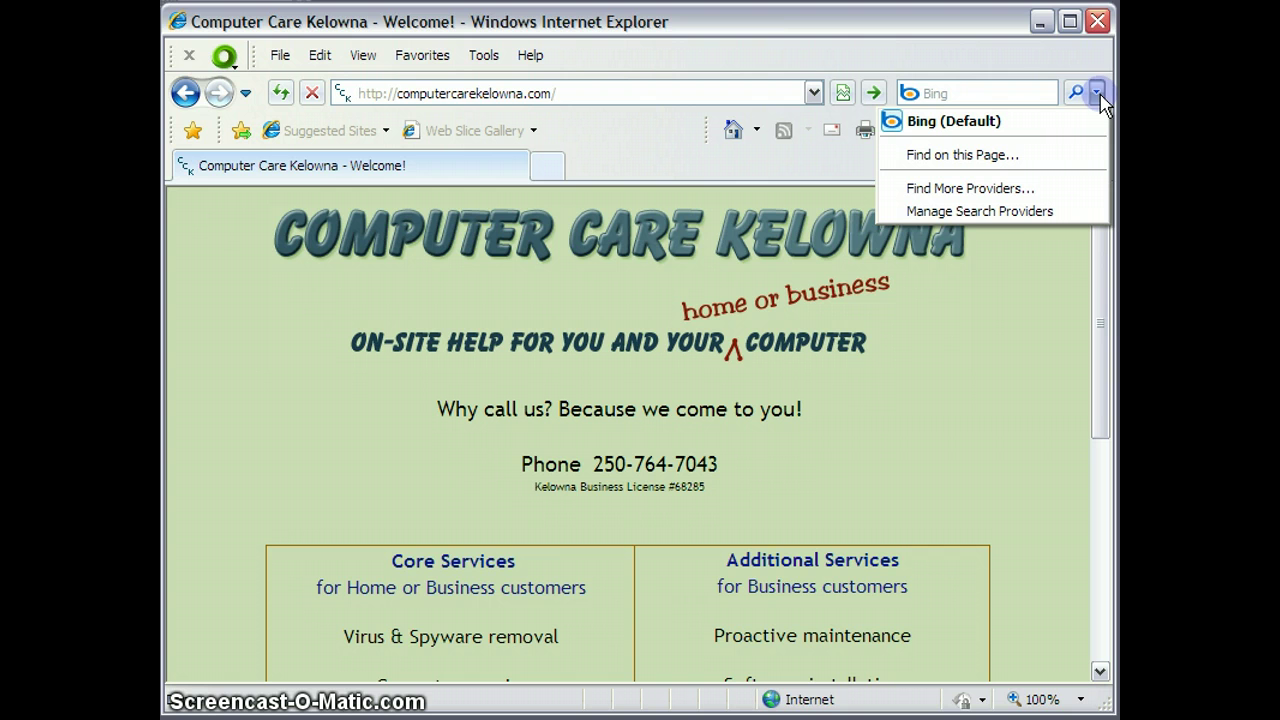
left_click(1015, 212)
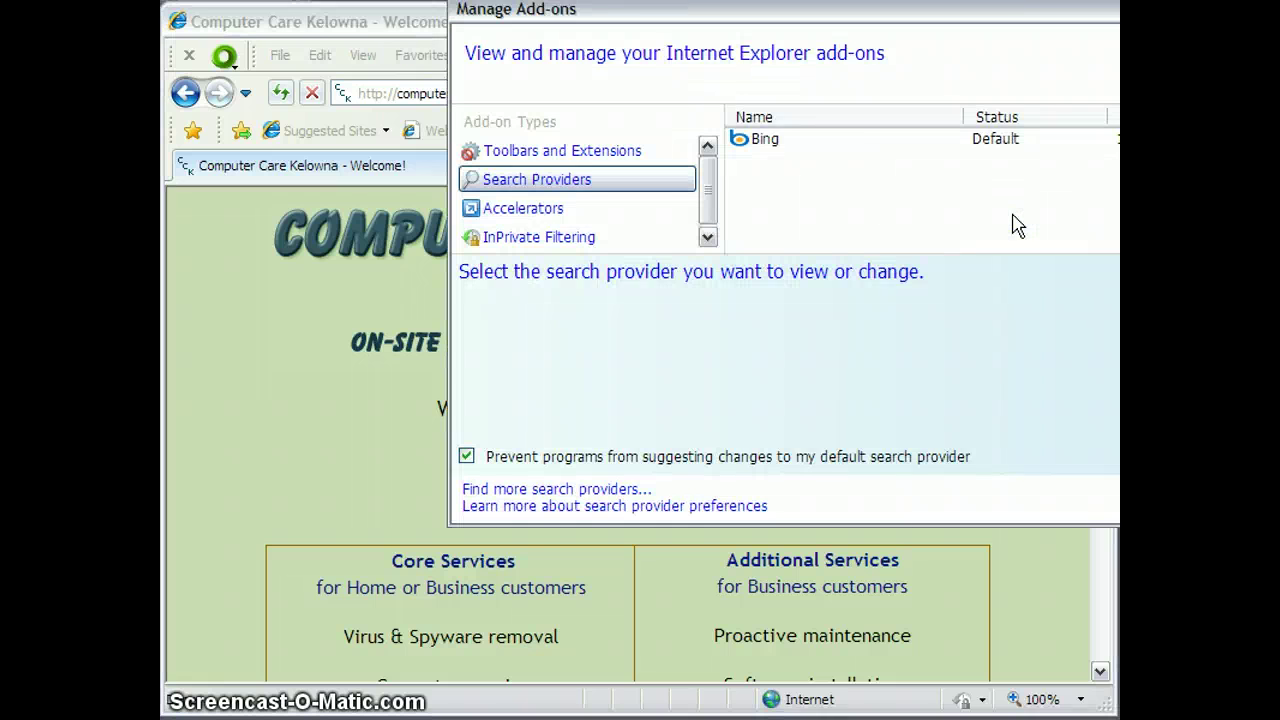
left_click_drag(1208, 13, 920, 37)
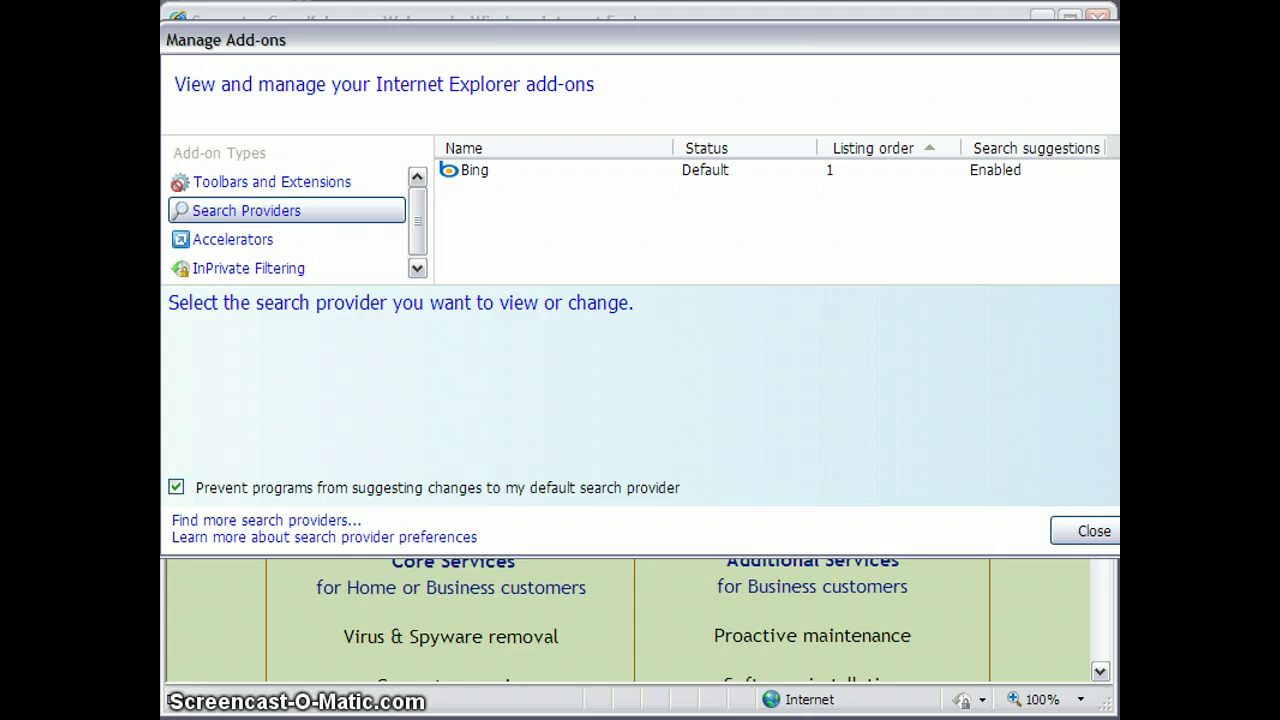
left_click_drag(1118, 552, 1098, 552)
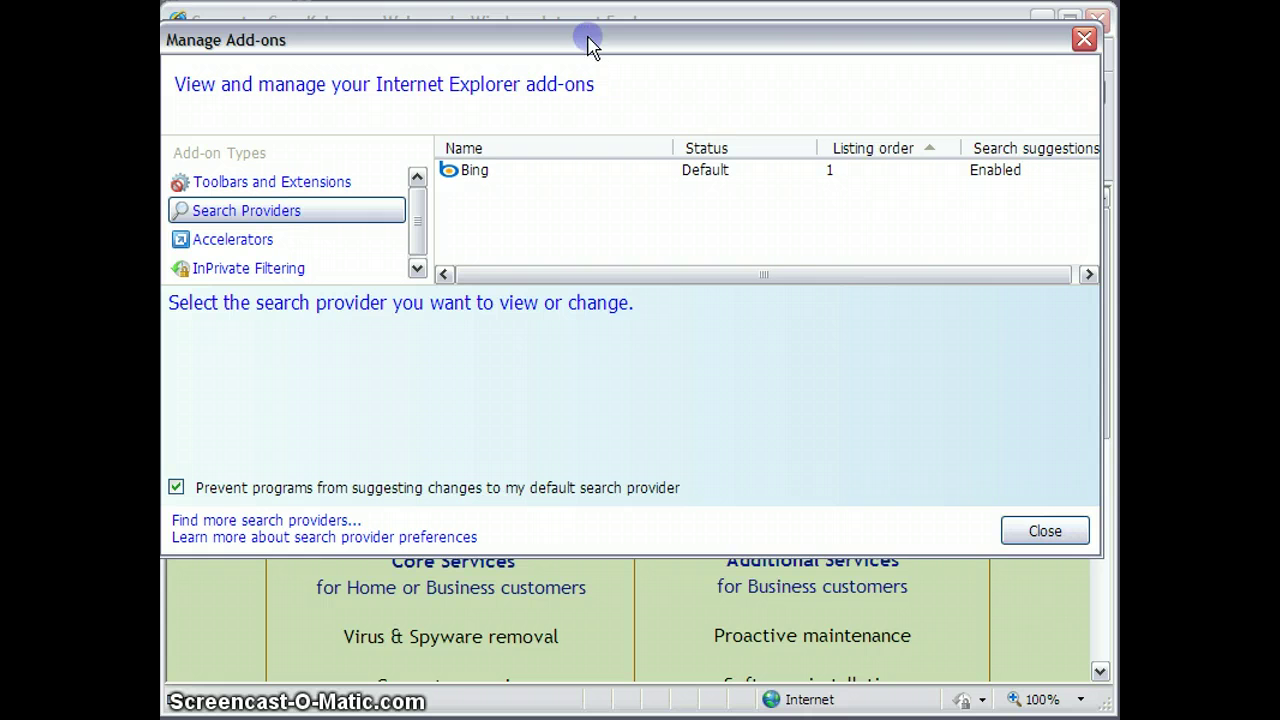
left_click_drag(593, 45, 598, 47)
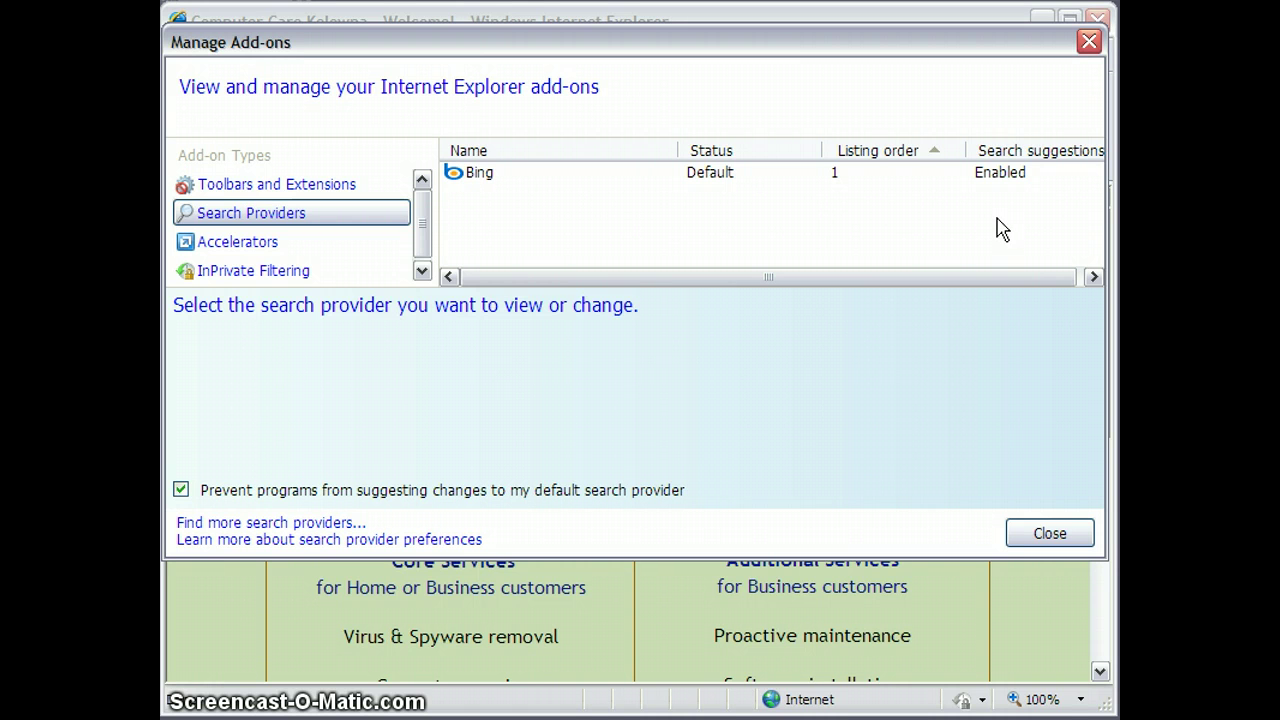
Open the online gallery of additional search providers and search it for "google".
left_click(313, 528)
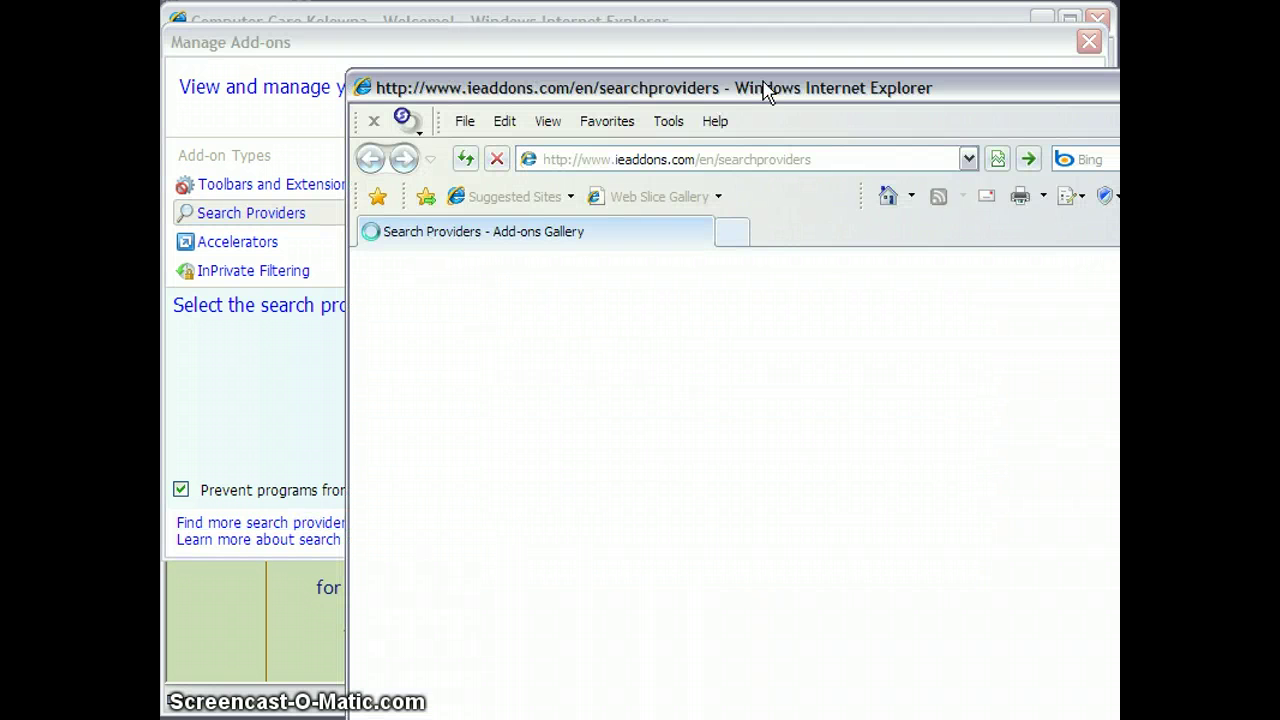
left_click_drag(771, 91, 590, 33)
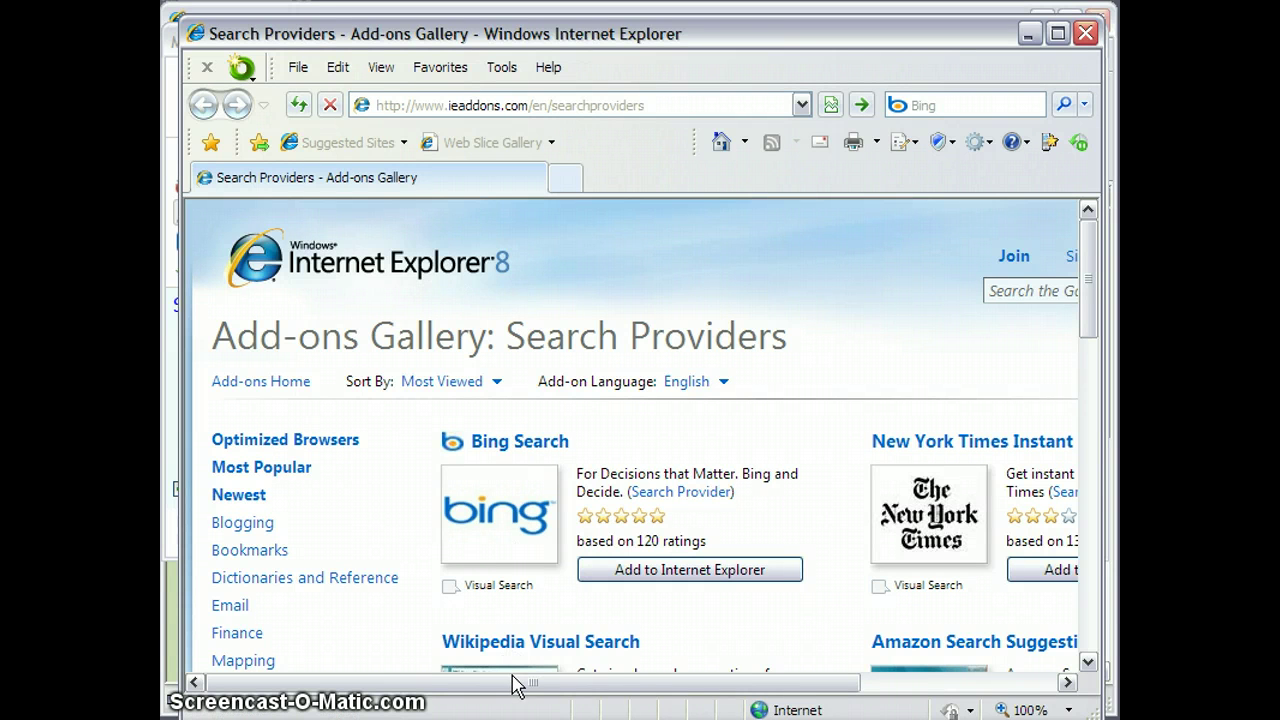
left_click_drag(503, 695, 700, 702)
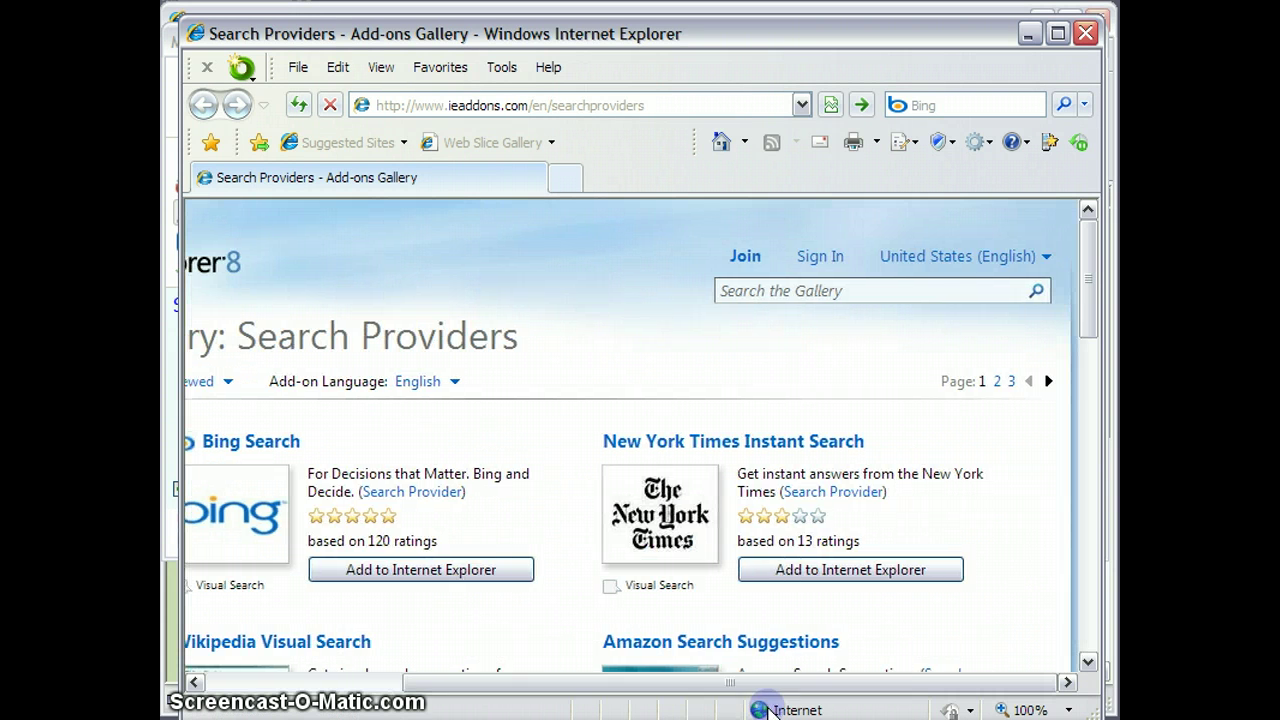
left_click(866, 290)
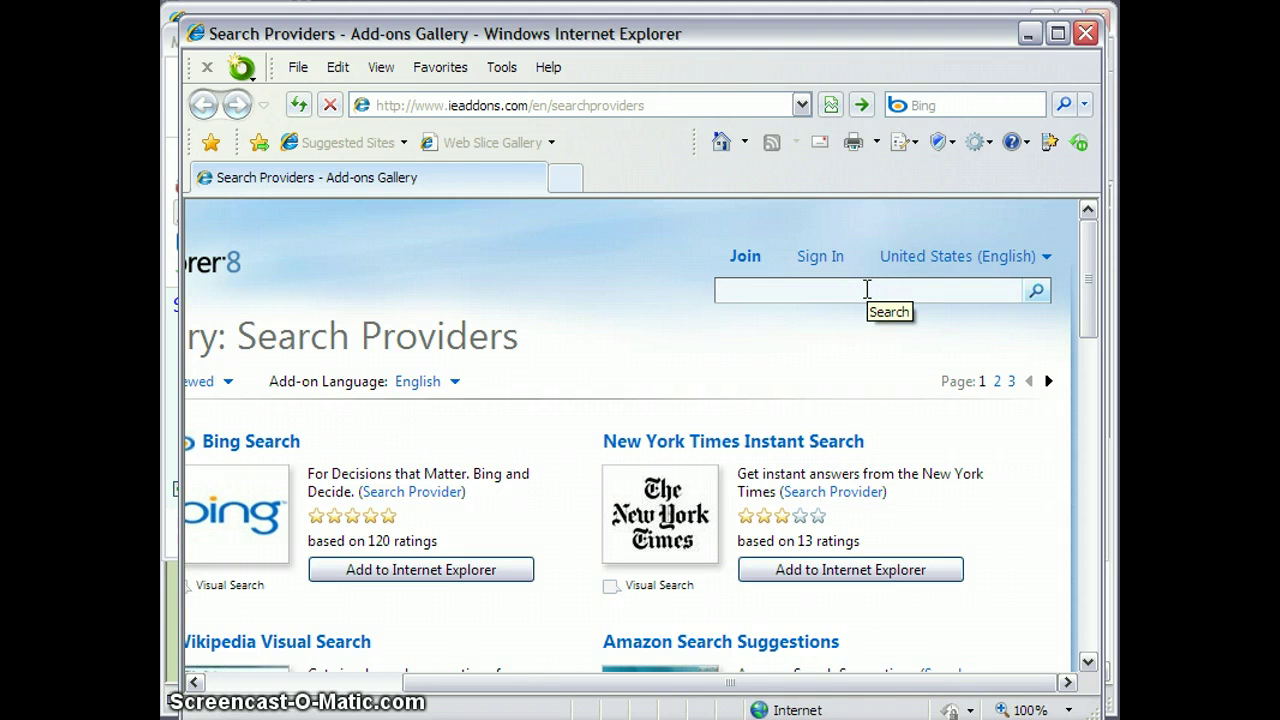
type("goo")
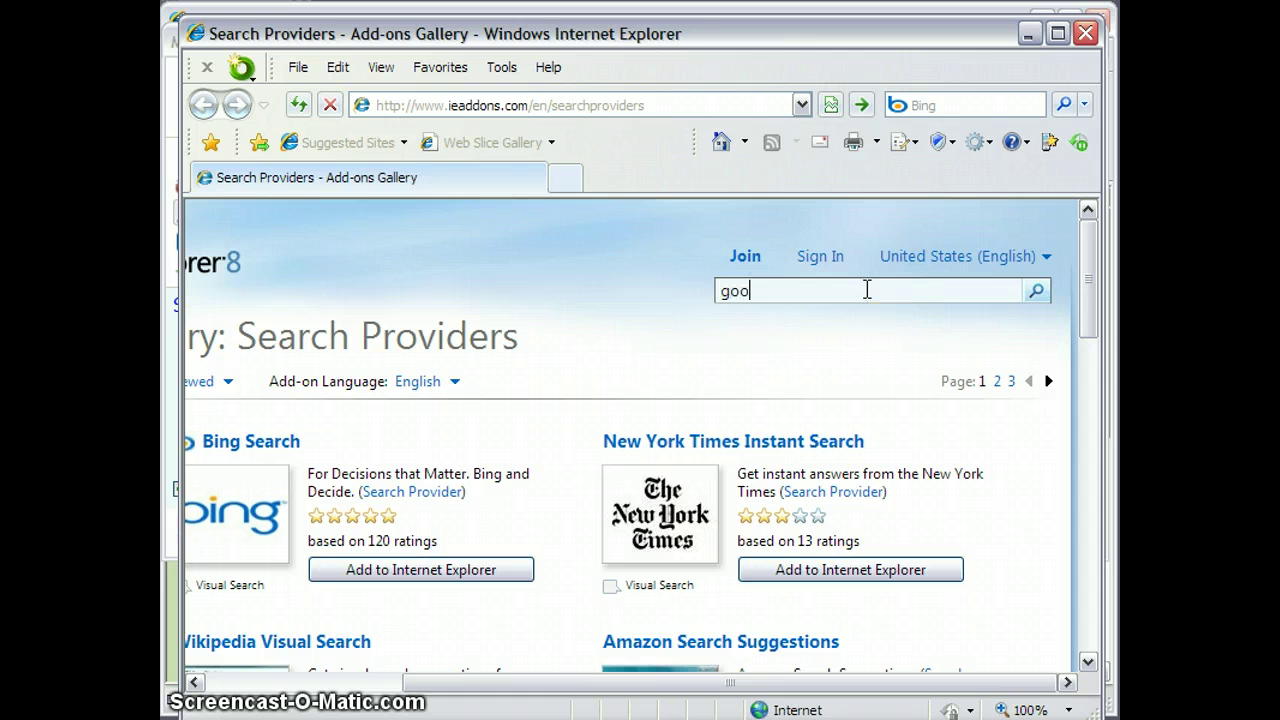
type("gle")
left_click(1036, 294)
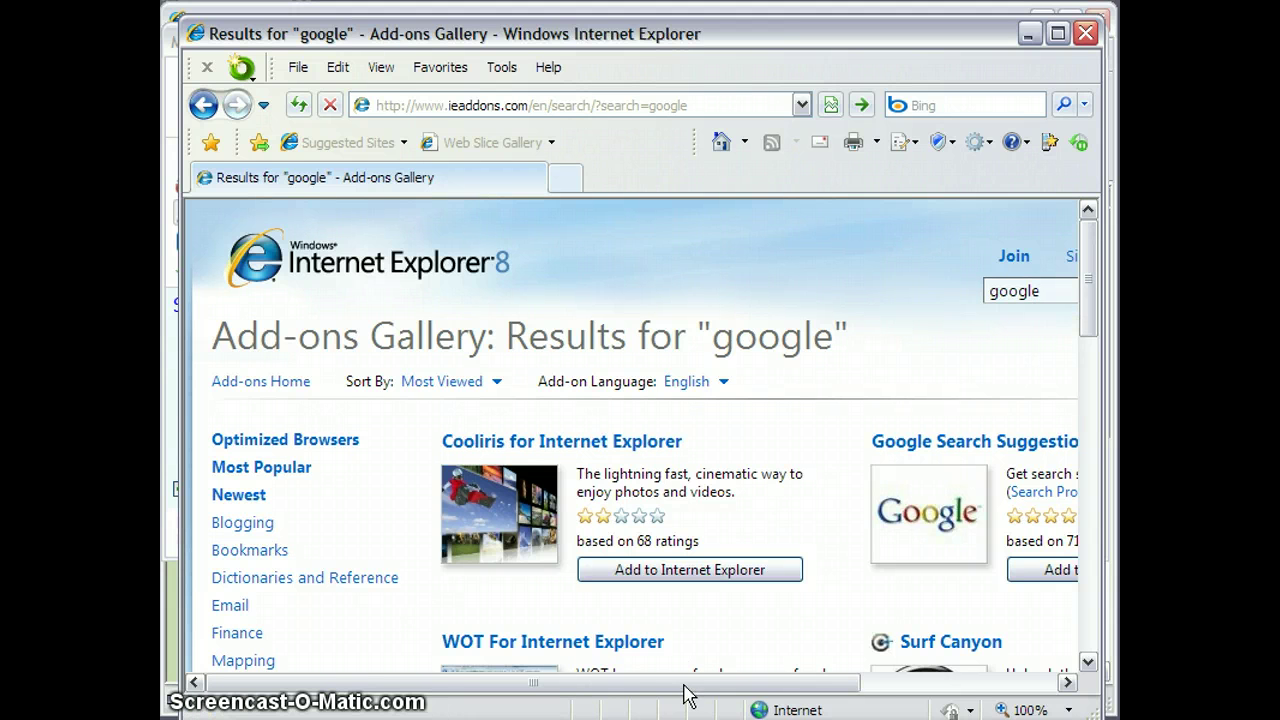
Add Google Search Suggestions to Internet Explorer and make it the default search provider.
left_click_drag(668, 686, 951, 694)
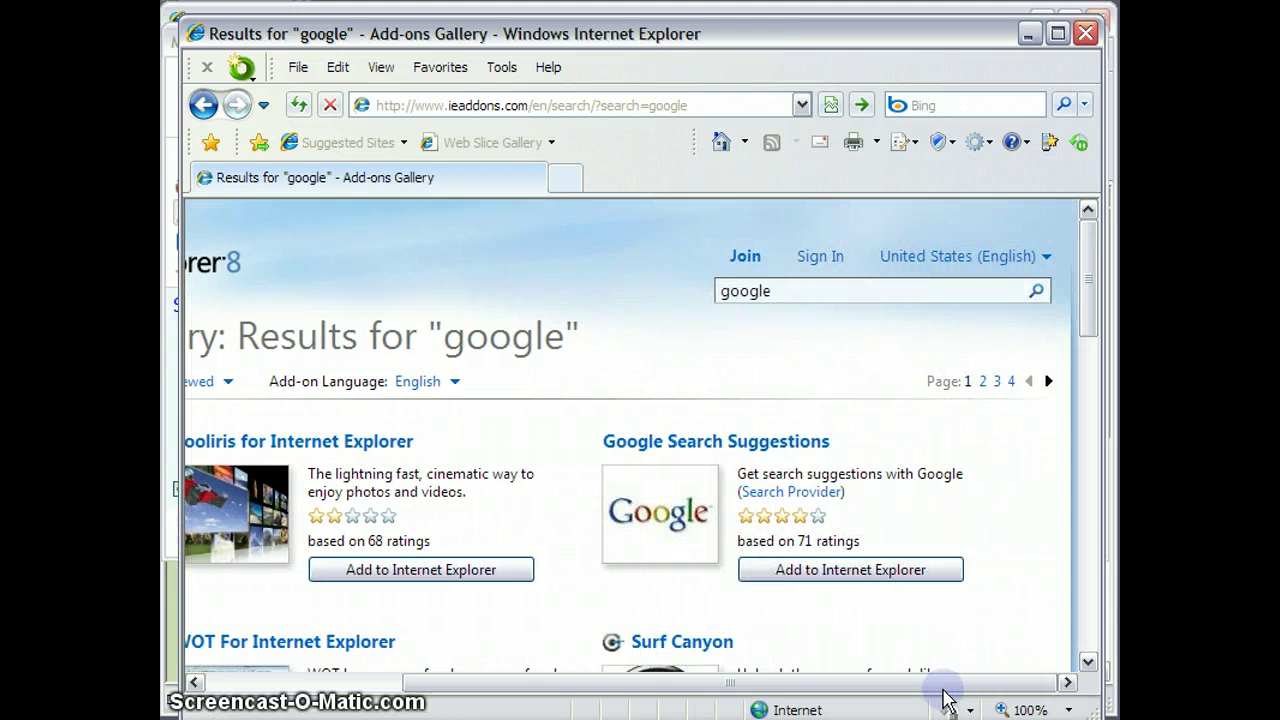
left_click(805, 572)
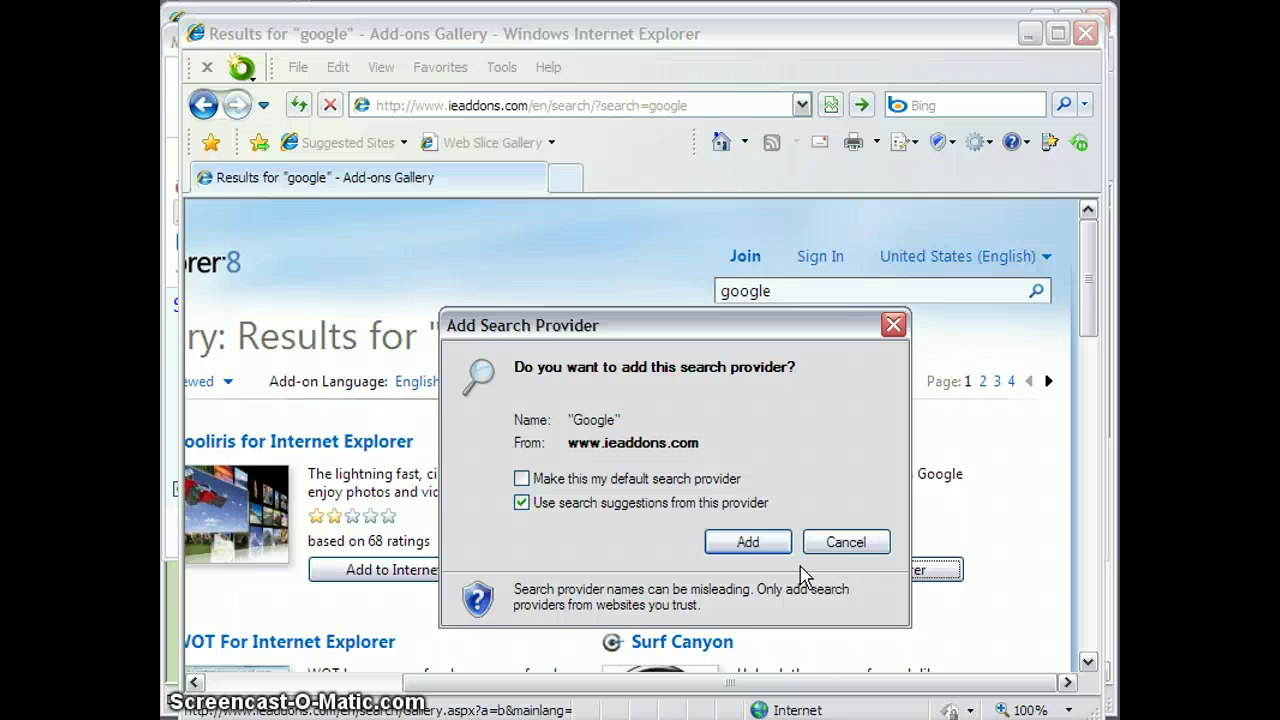
left_click(522, 479)
left_click(746, 541)
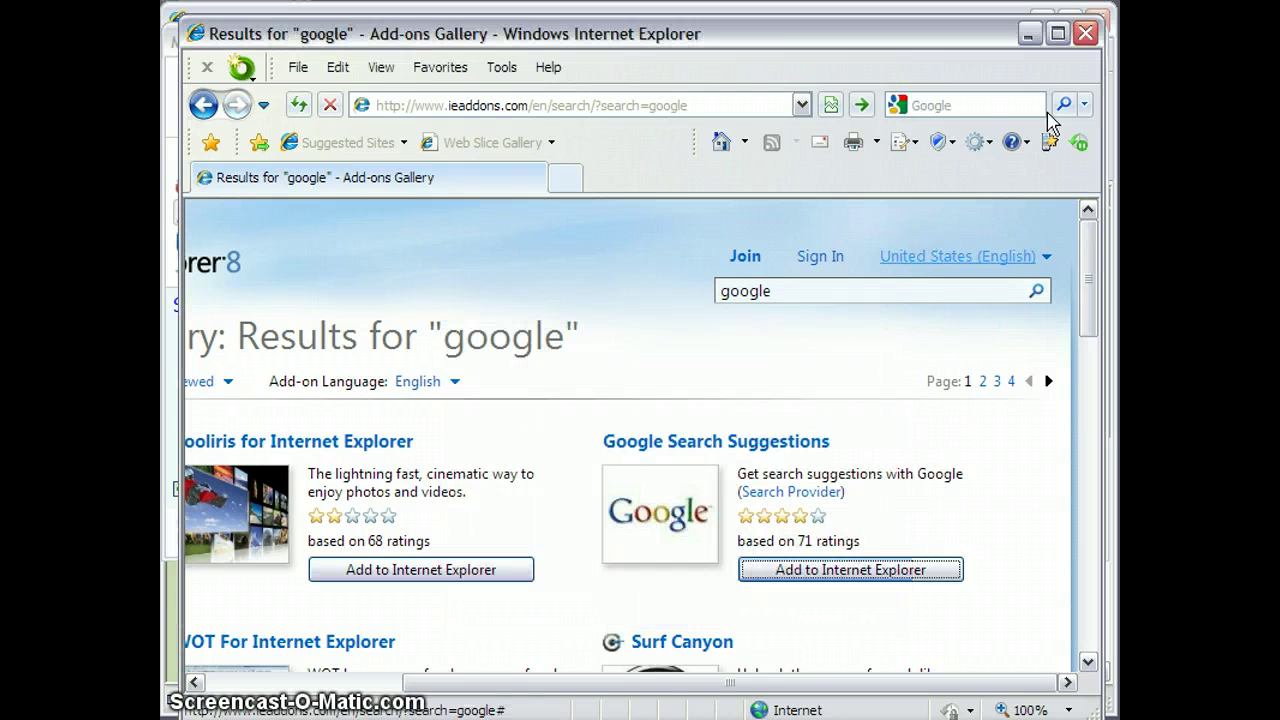
Close the Add-ons Gallery window and the outdated Manage Add-ons dialog.
left_click(1085, 33)
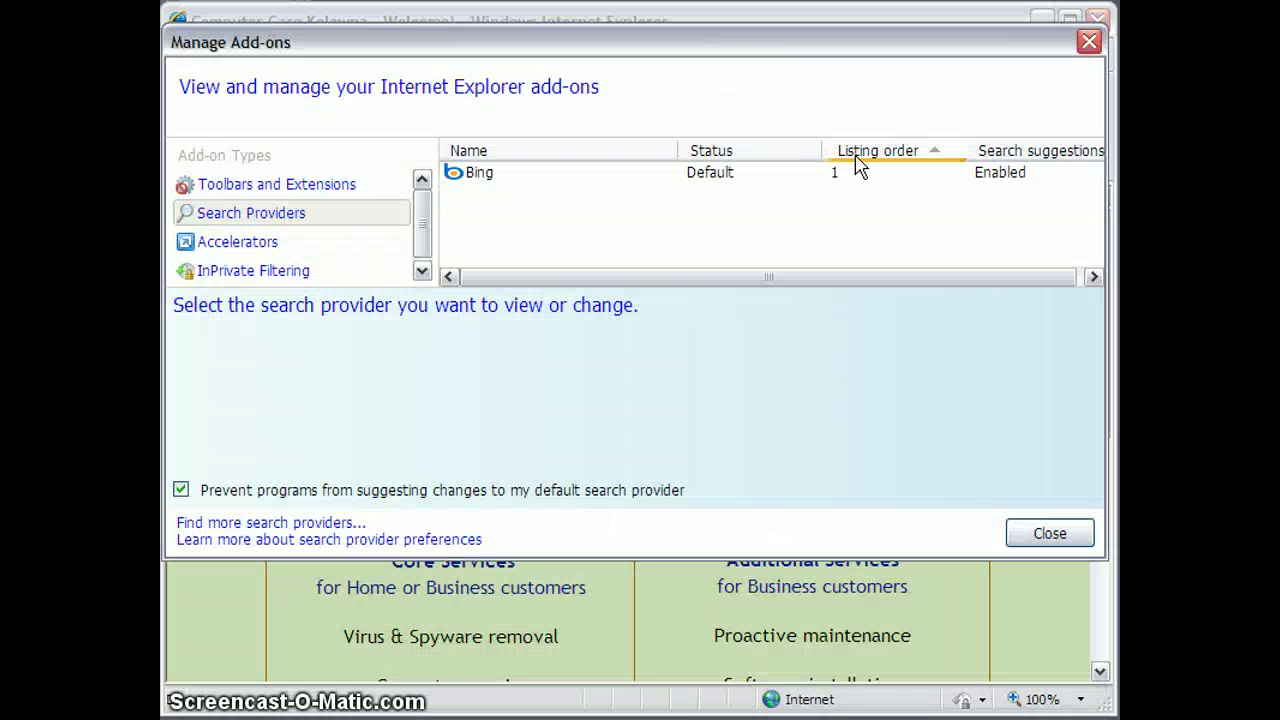
left_click(277, 224)
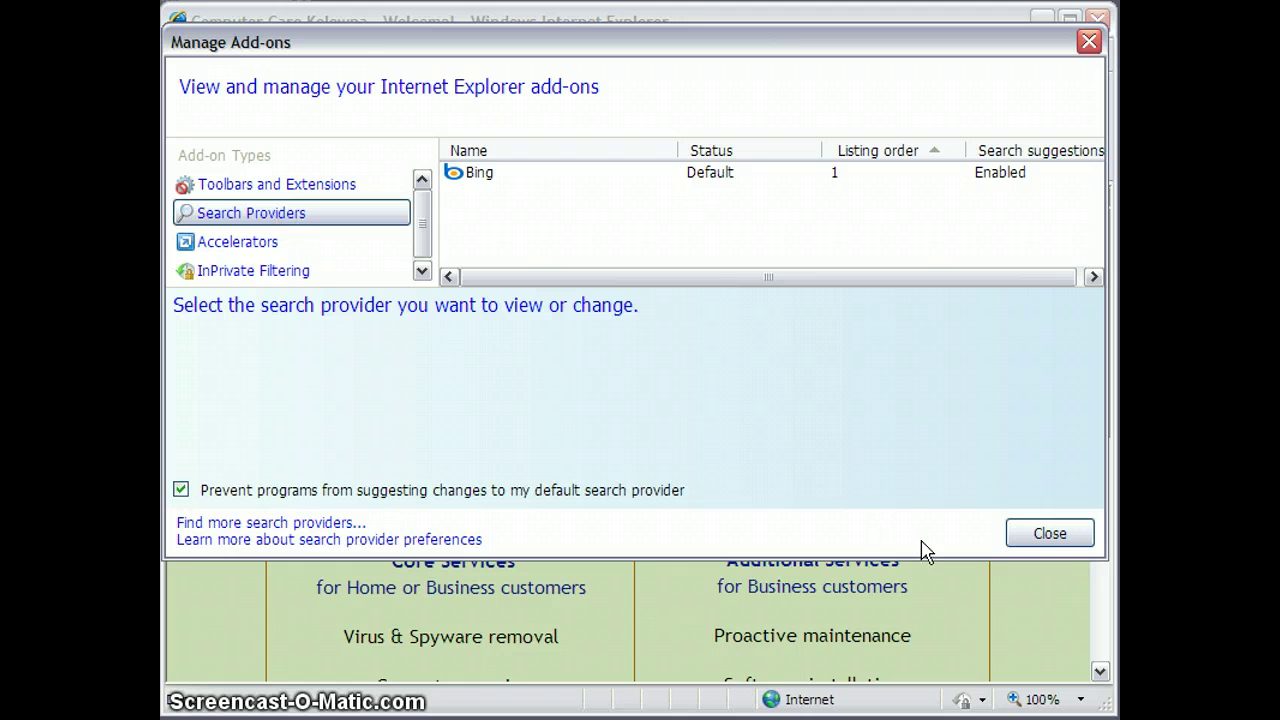
left_click(1080, 552)
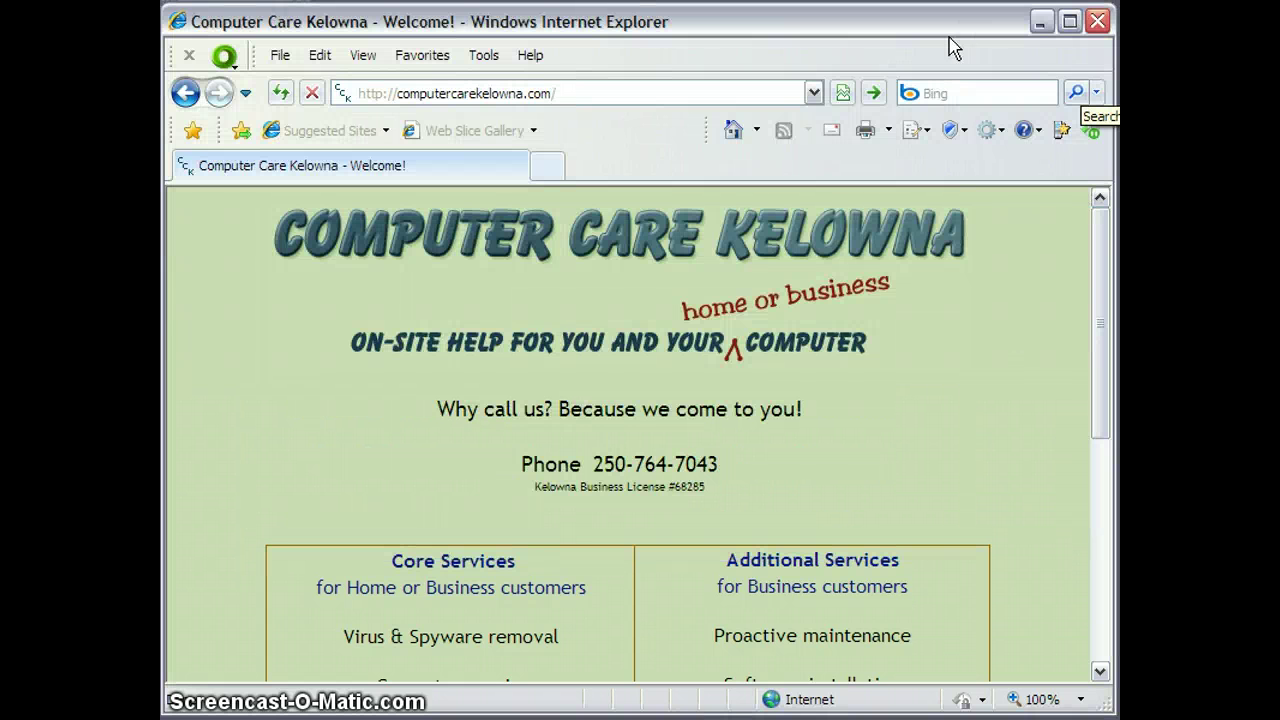
Reopen the search provider management settings and move Google up to first place in the listing order.
left_click(1097, 93)
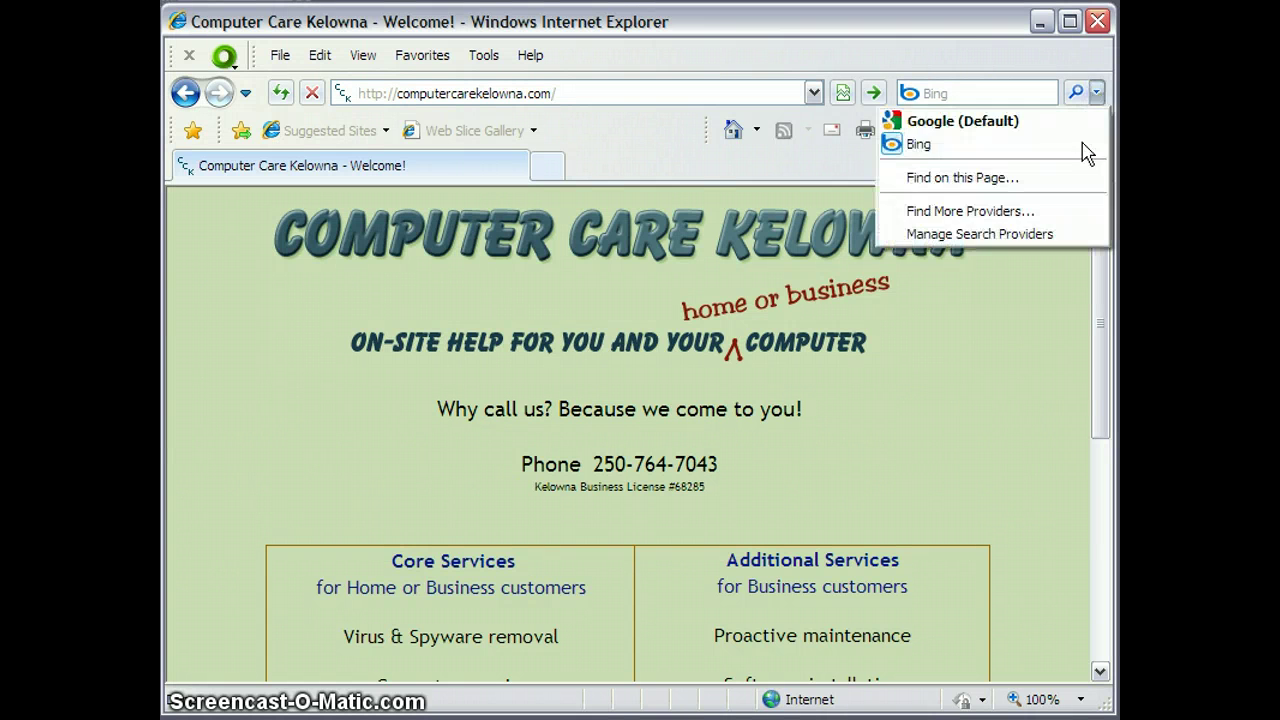
left_click(1057, 236)
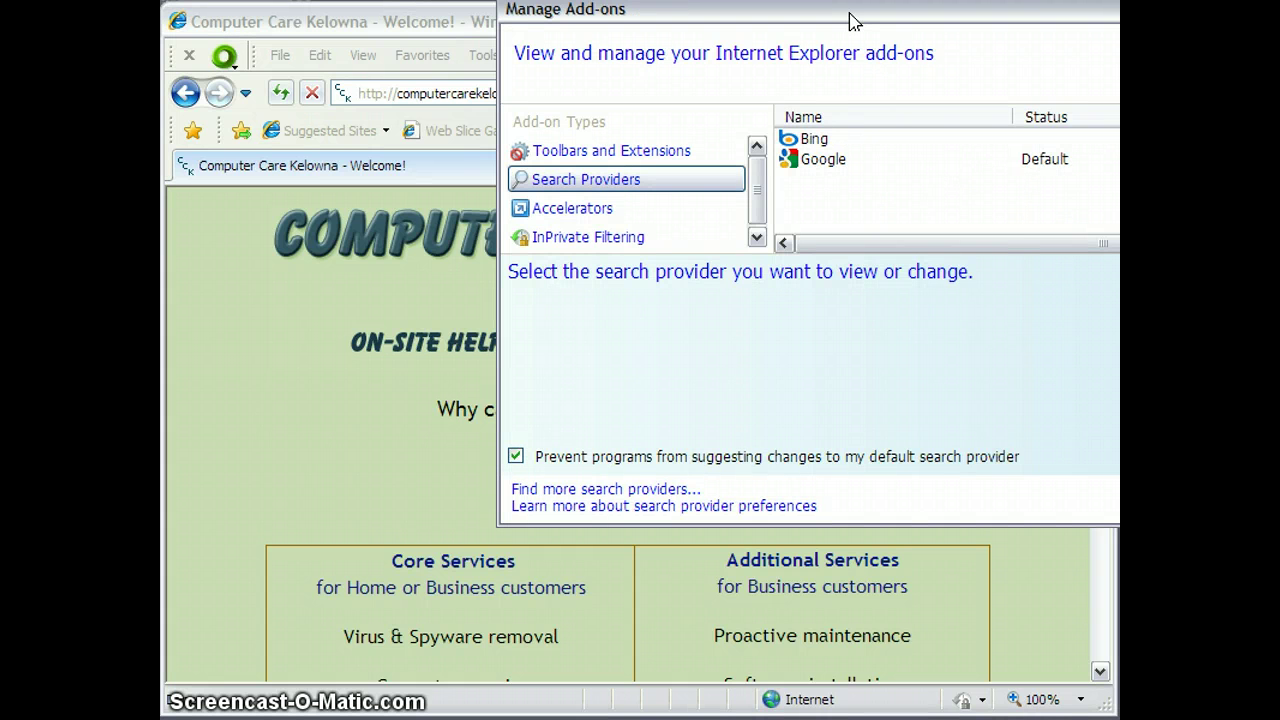
left_click_drag(843, 20, 503, 35)
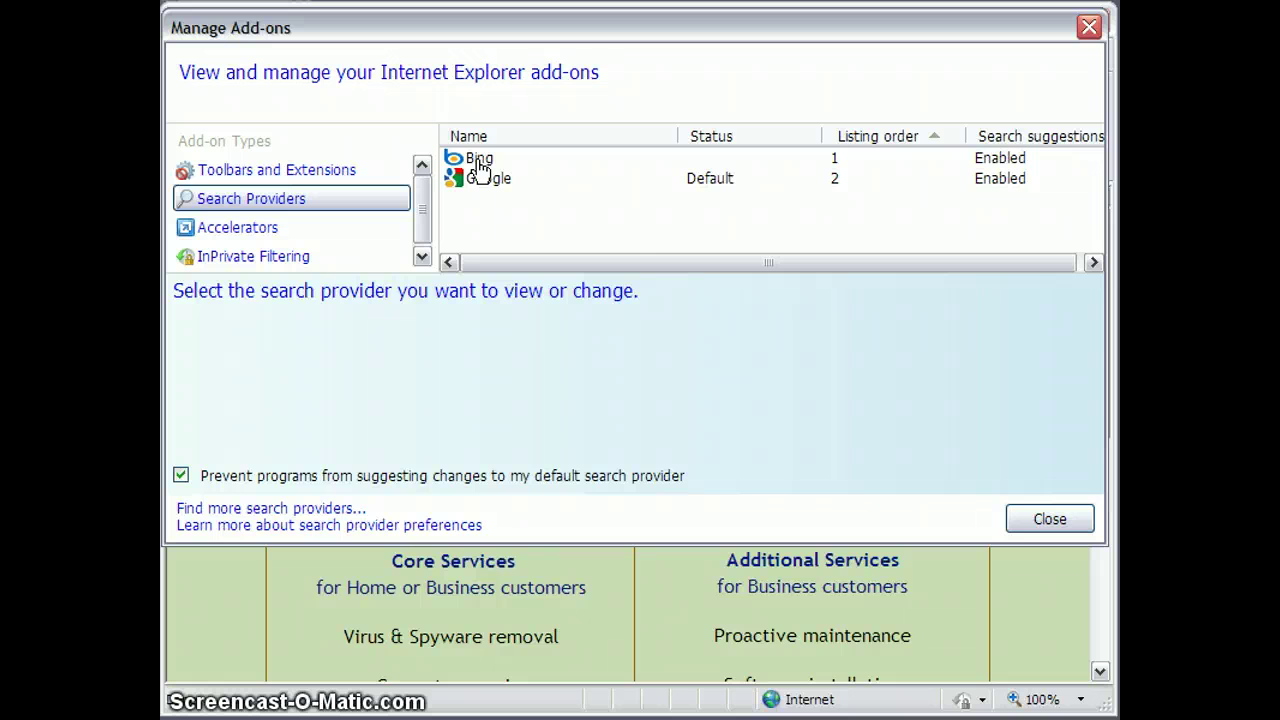
left_click_drag(628, 262, 857, 297)
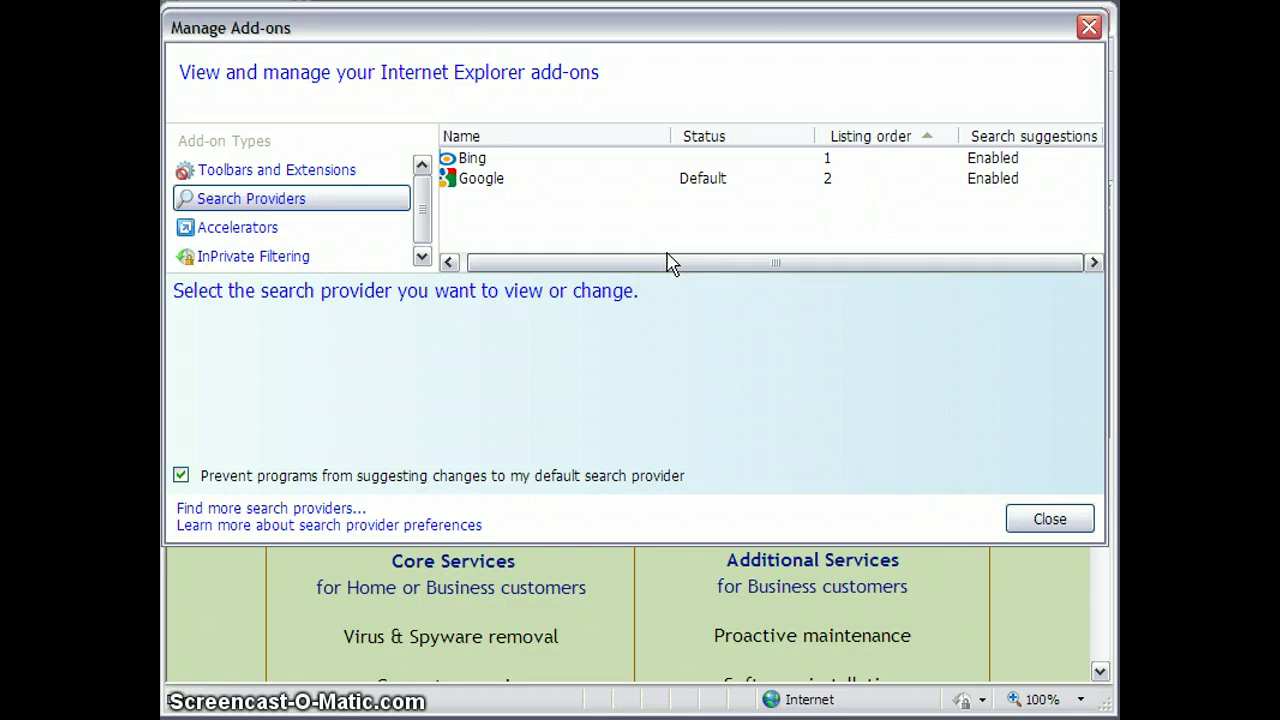
left_click(468, 178)
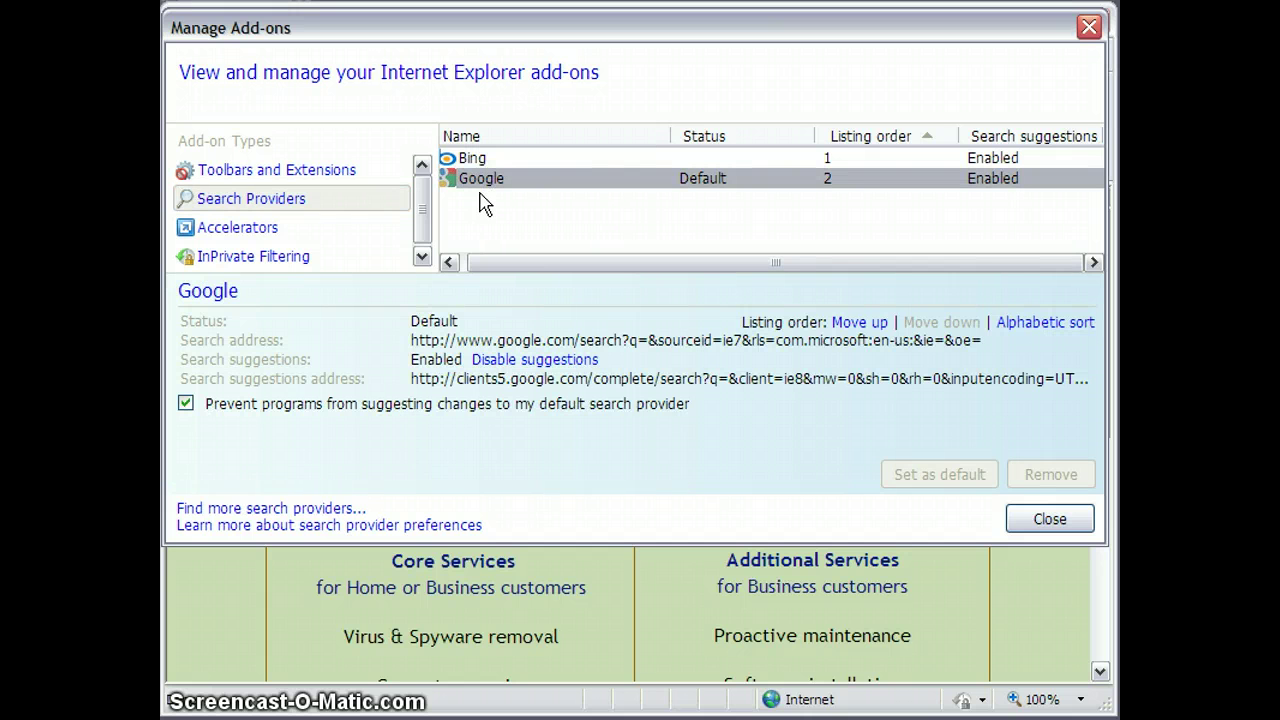
left_click(857, 324)
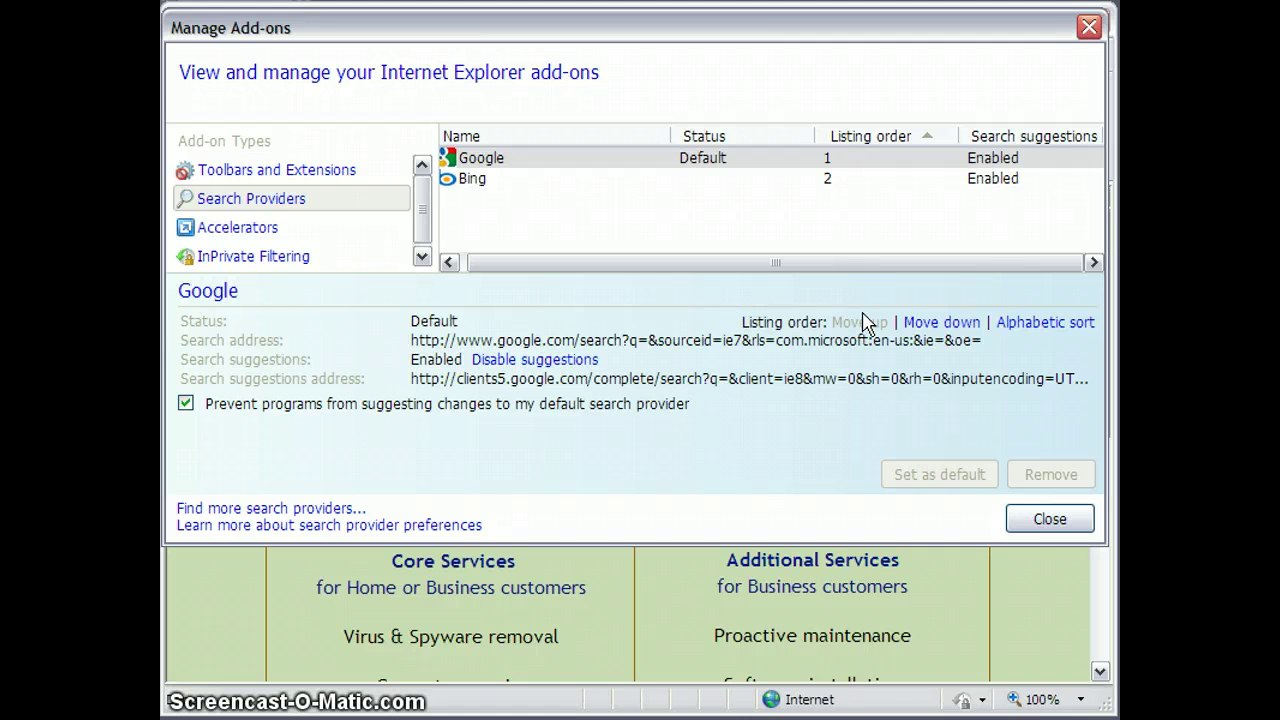
left_click(1050, 520)
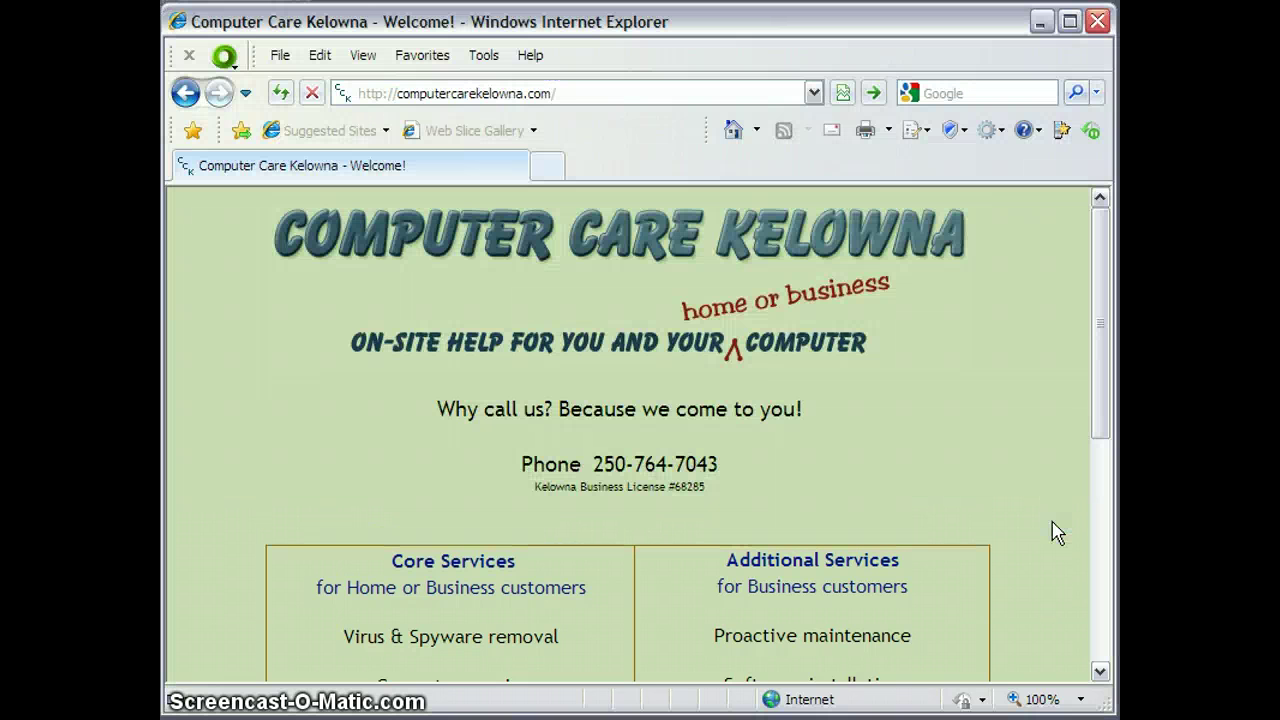
Search the web with Google for the suggested query "dogs in kelowna bc".
left_click(958, 92)
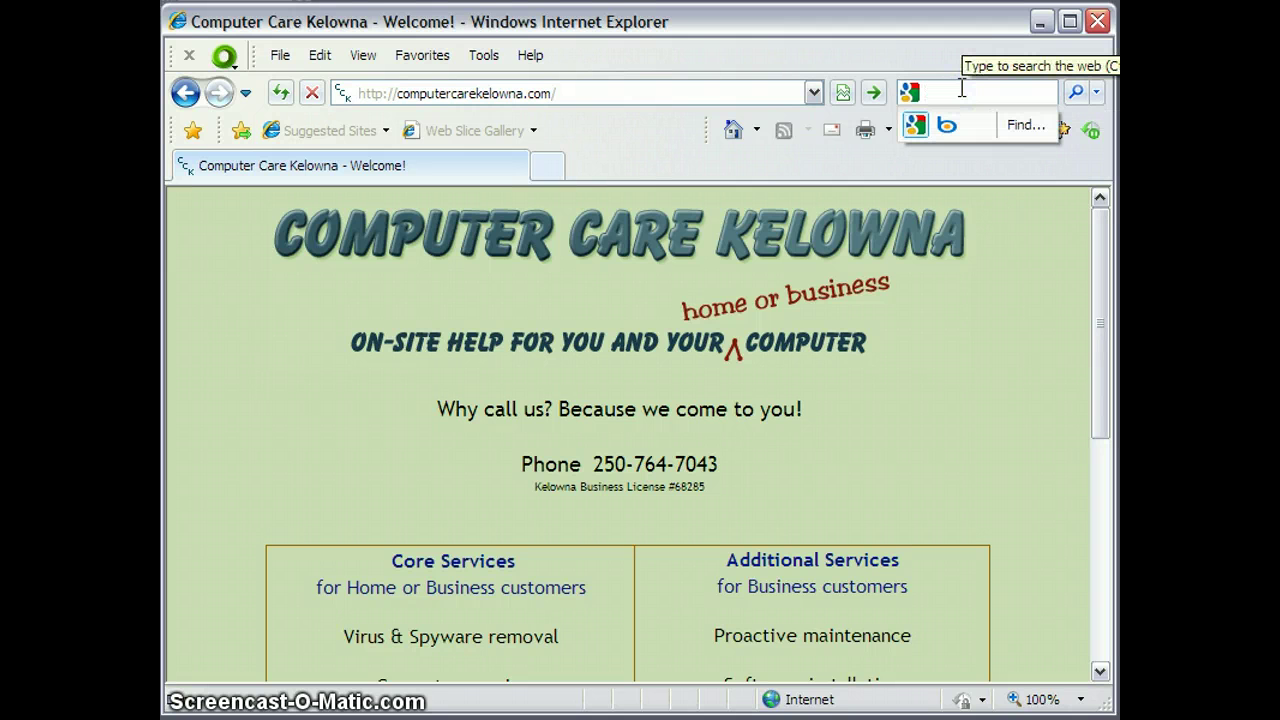
type("dogs")
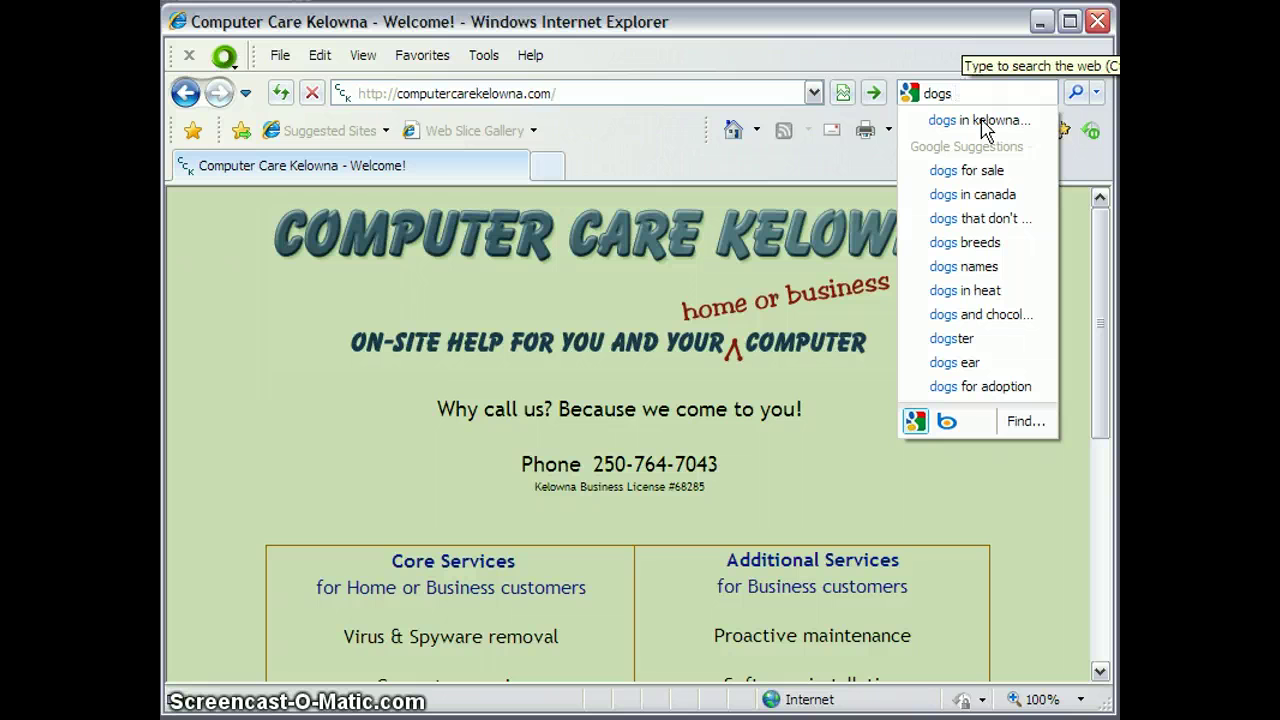
left_click(985, 121)
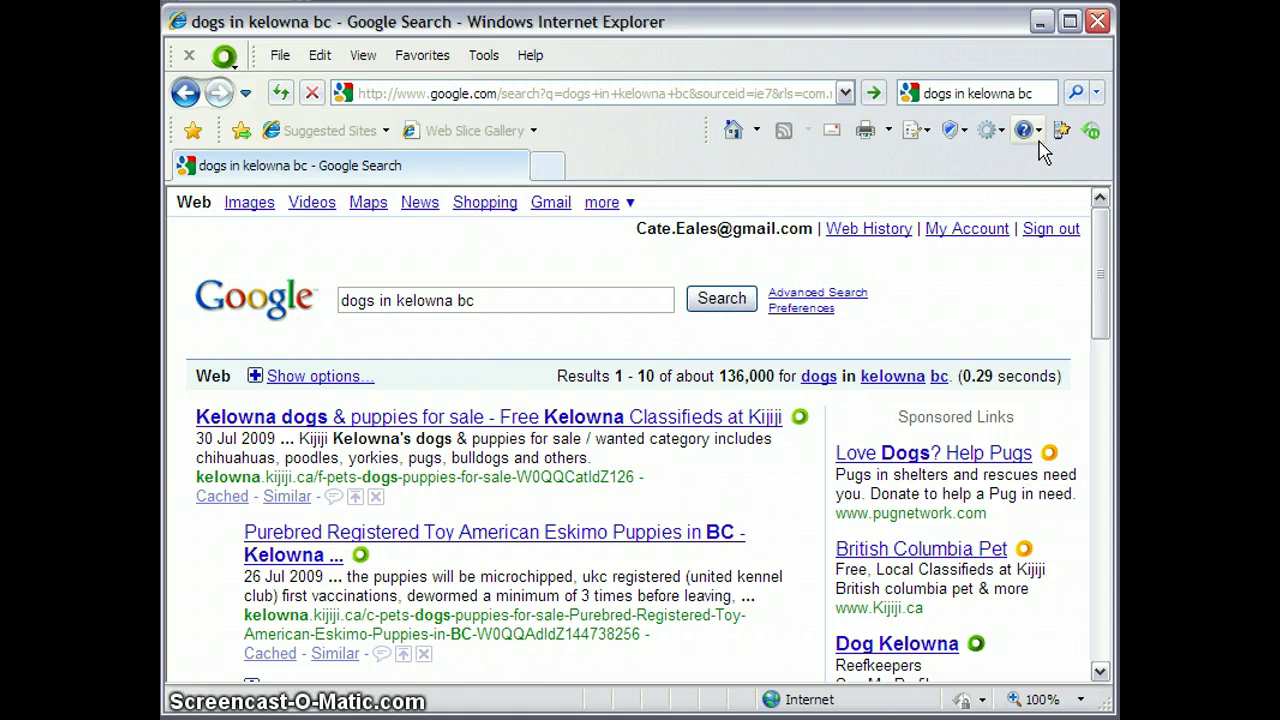
Run the same "dogs in kelowna bc" search with Bing and review the list of available search providers.
left_click(1097, 93)
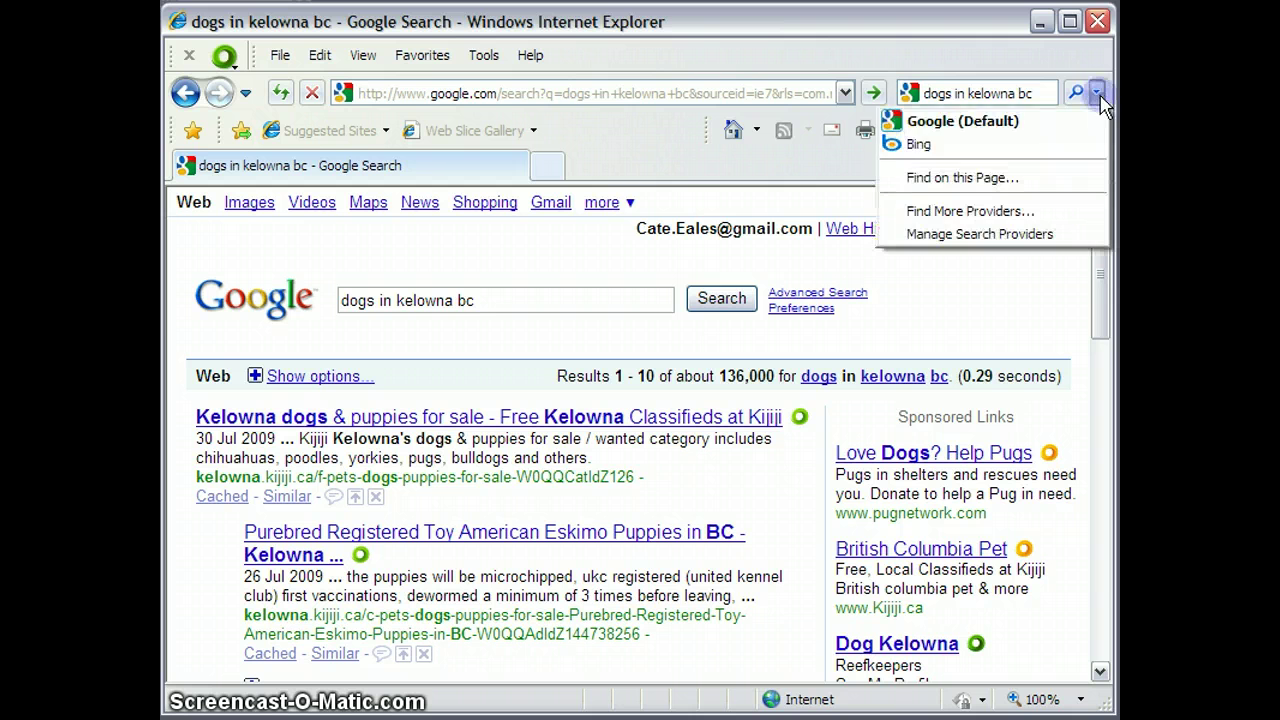
left_click(910, 146)
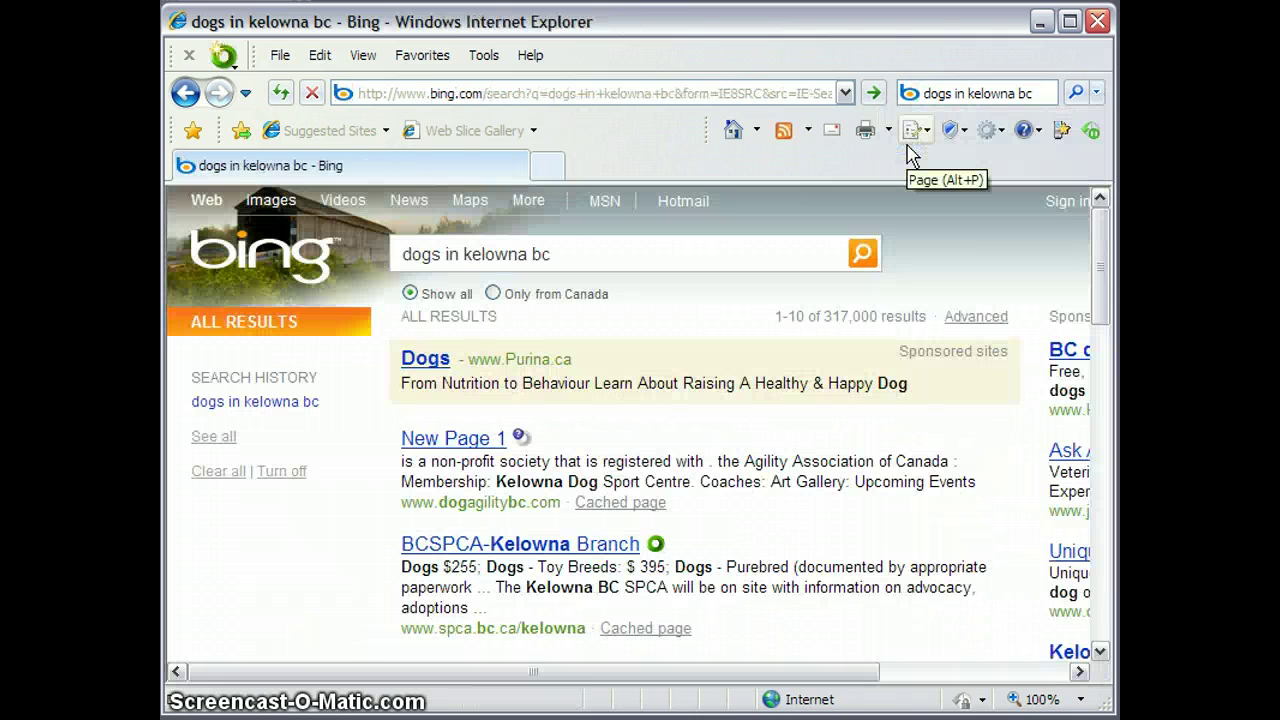
left_click(1097, 97)
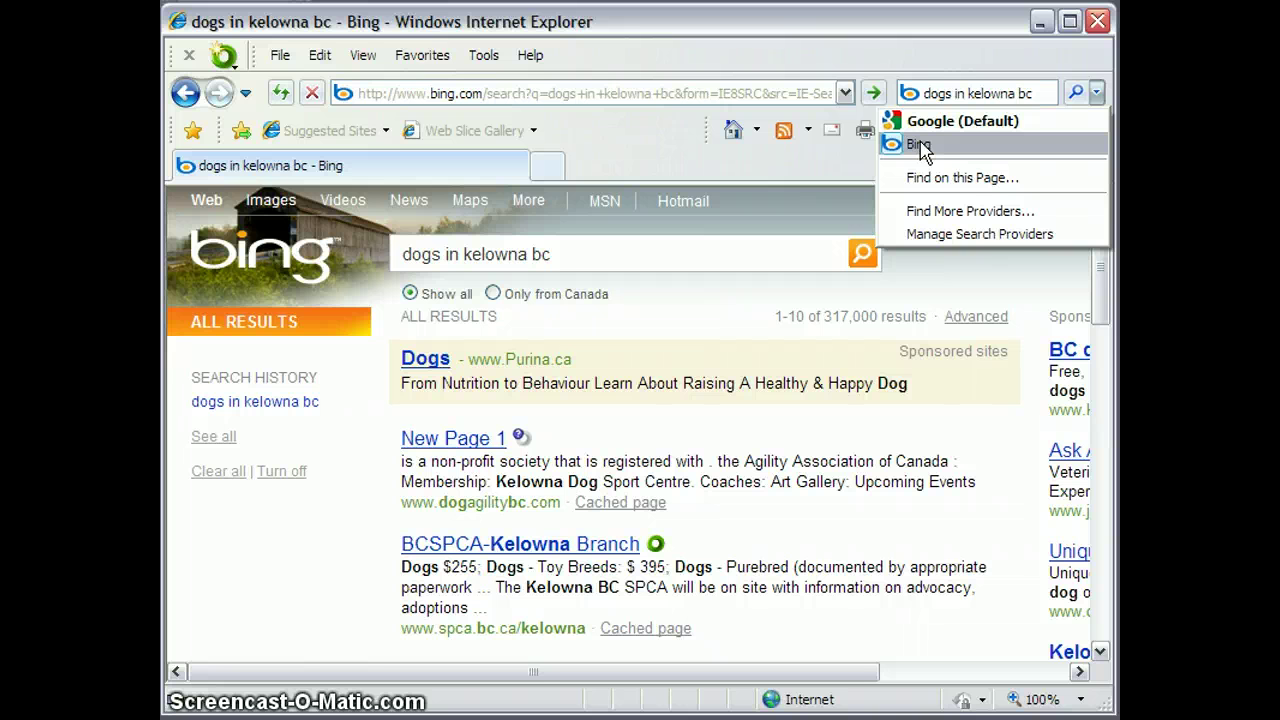
left_click(613, 155)
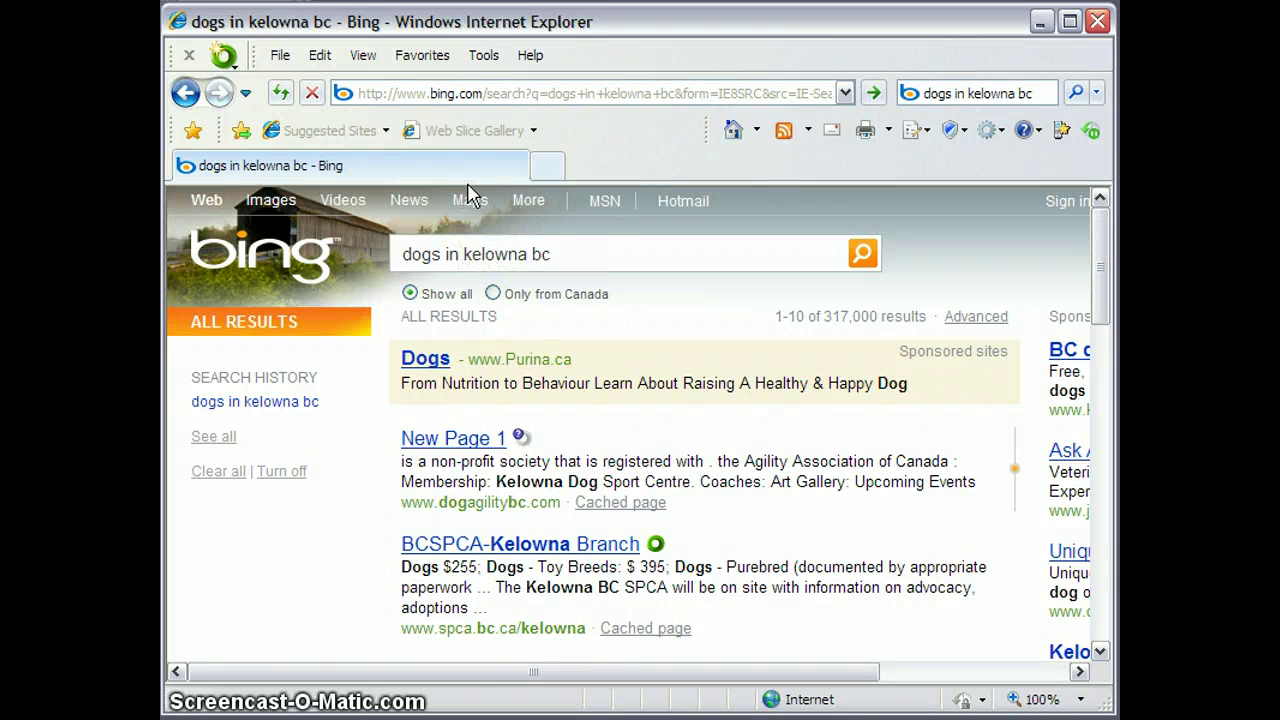
Return to the previously visited site computercarekelowna.com.
left_click(845, 93)
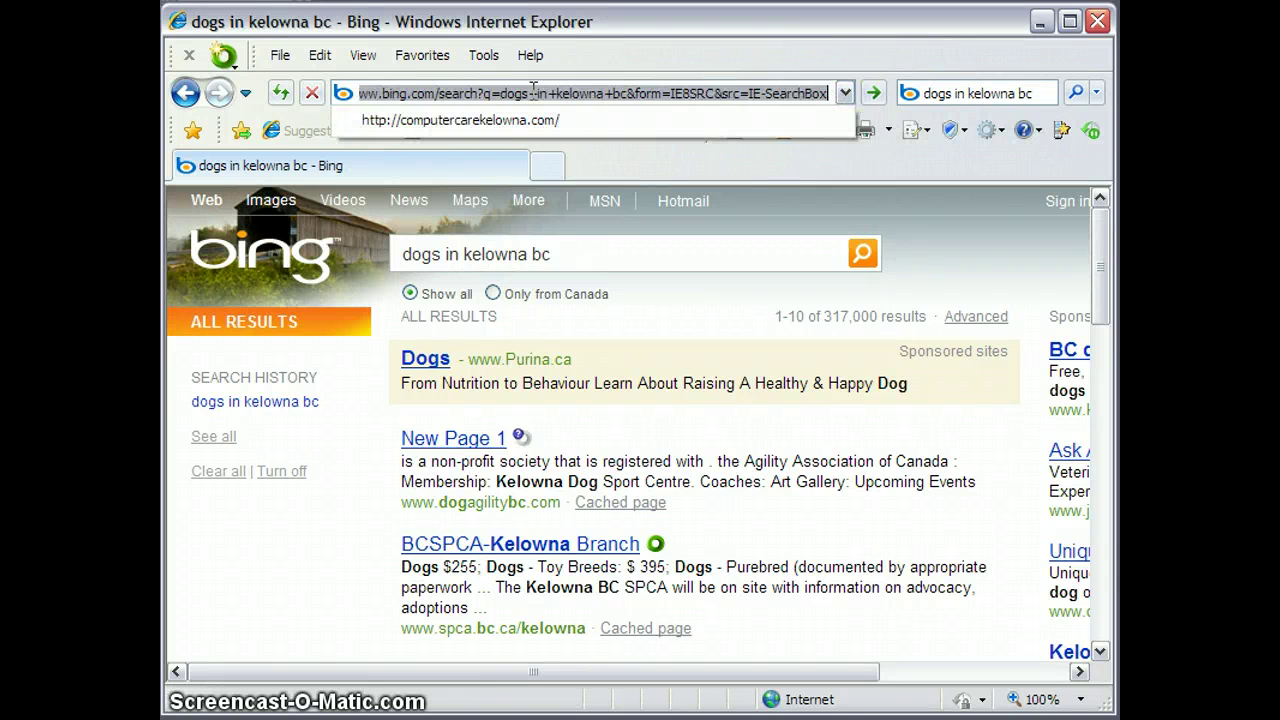
left_click(527, 122)
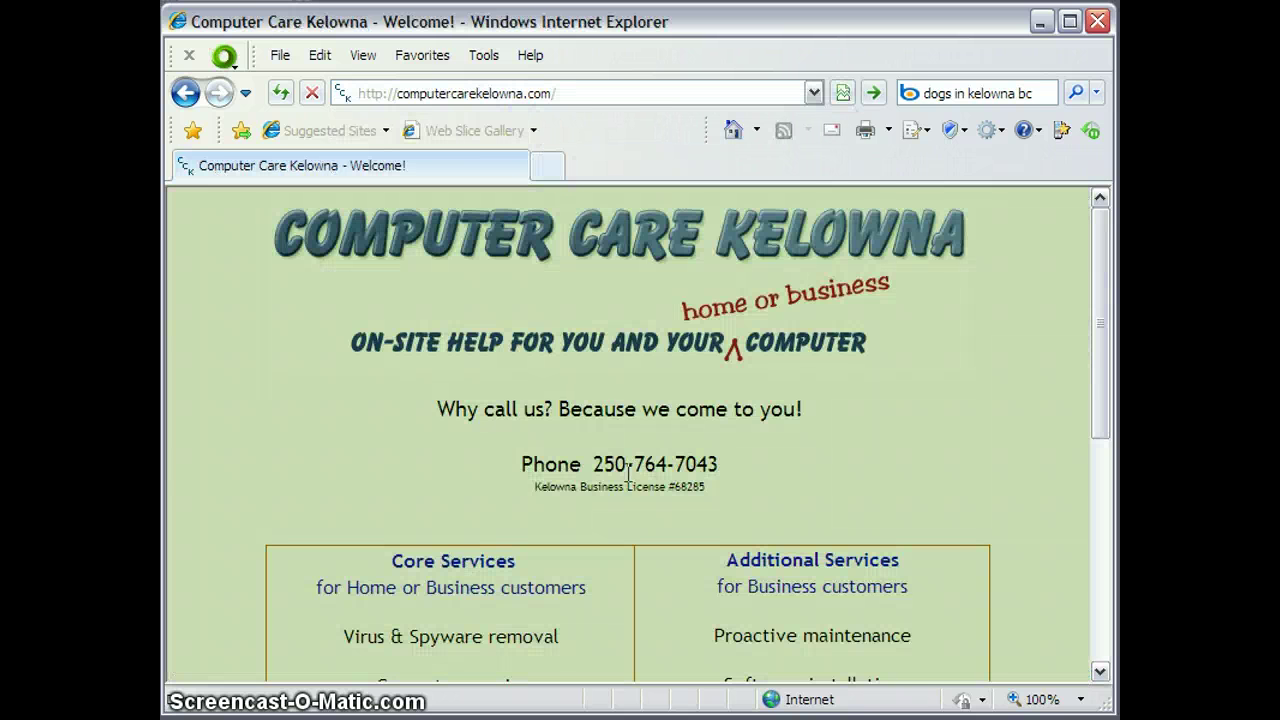